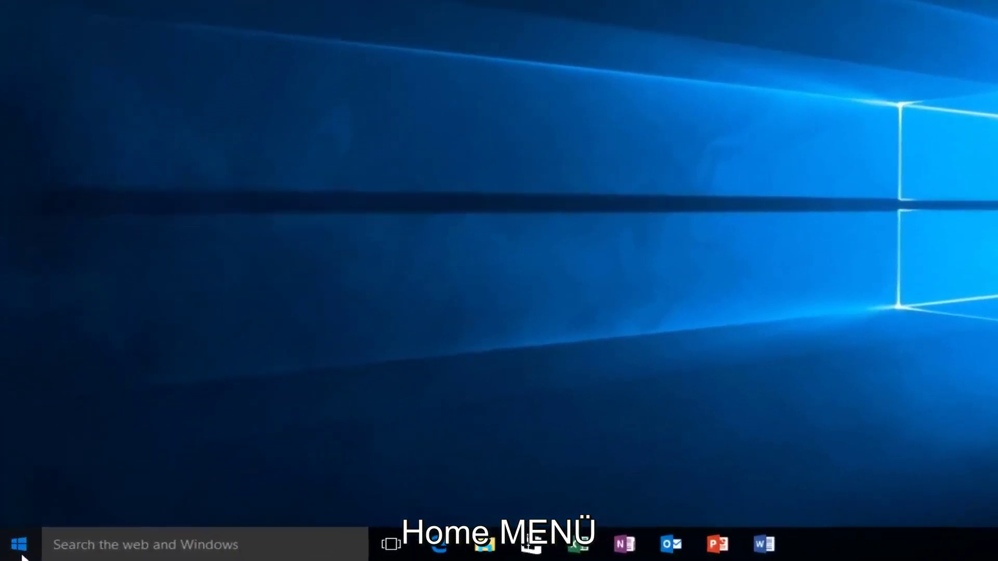
Search for regedit, run it as administrator, and approve the UAC prompt.
{"action": "left_click", "coordinate": [14, 548]}
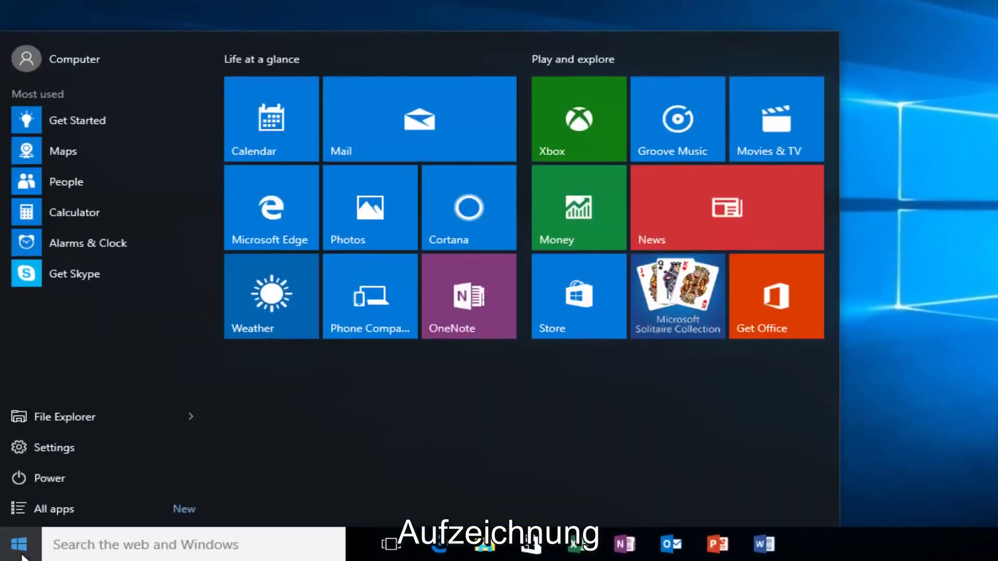
{"action": "type", "text": "regedit"}
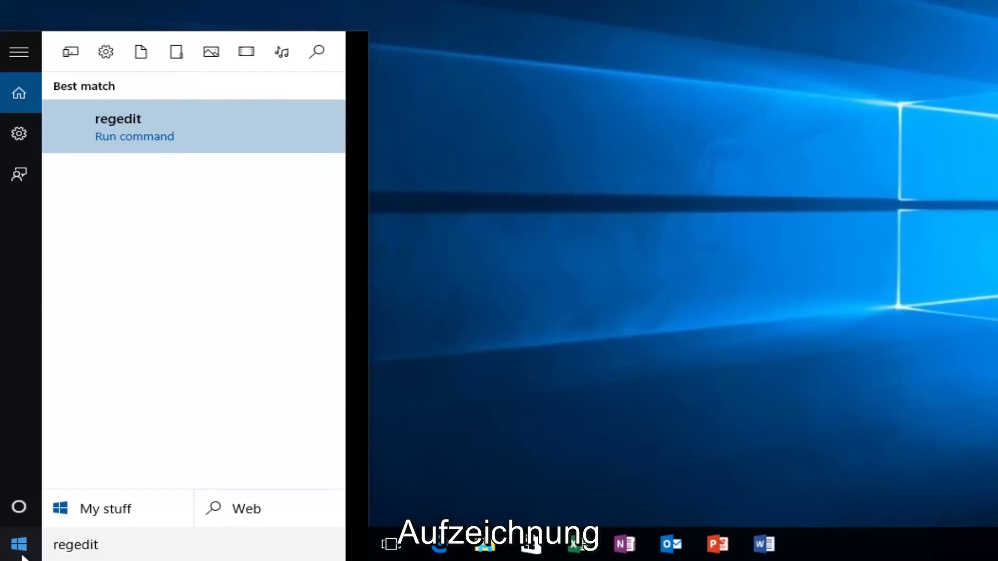
{"action": "right_click", "coordinate": [151, 132]}
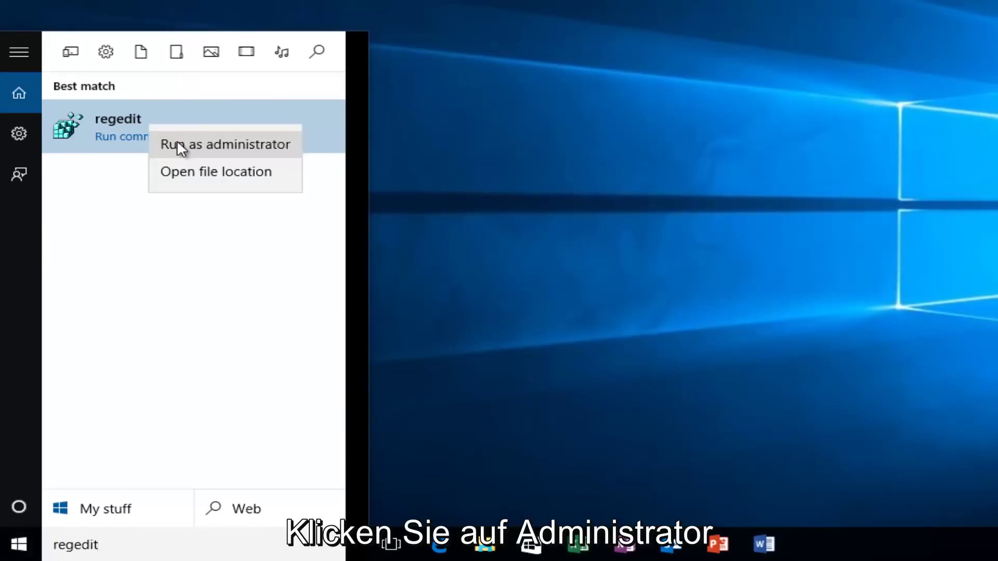
{"action": "left_click", "coordinate": [177, 142]}
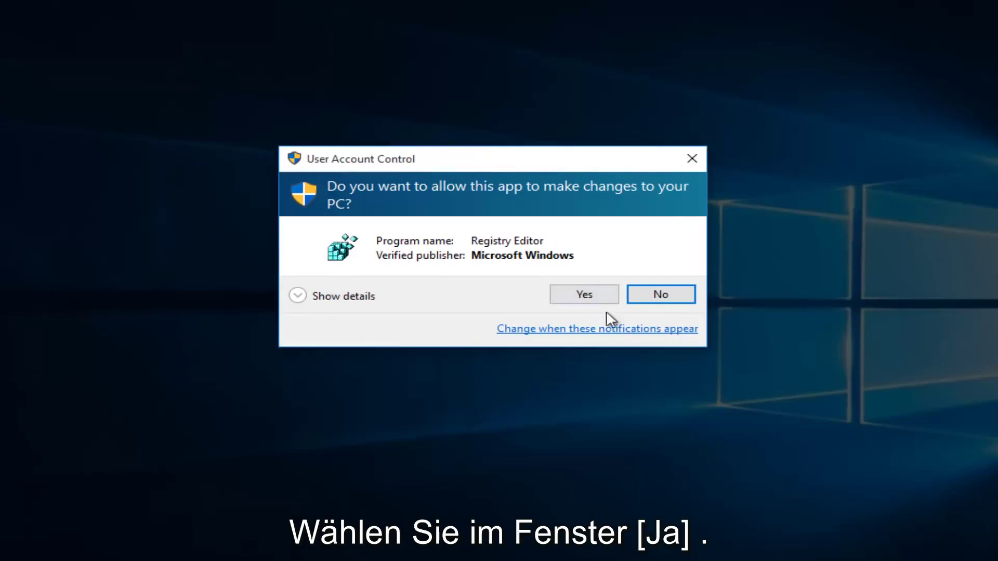
{"action": "left_click", "coordinate": [579, 292]}
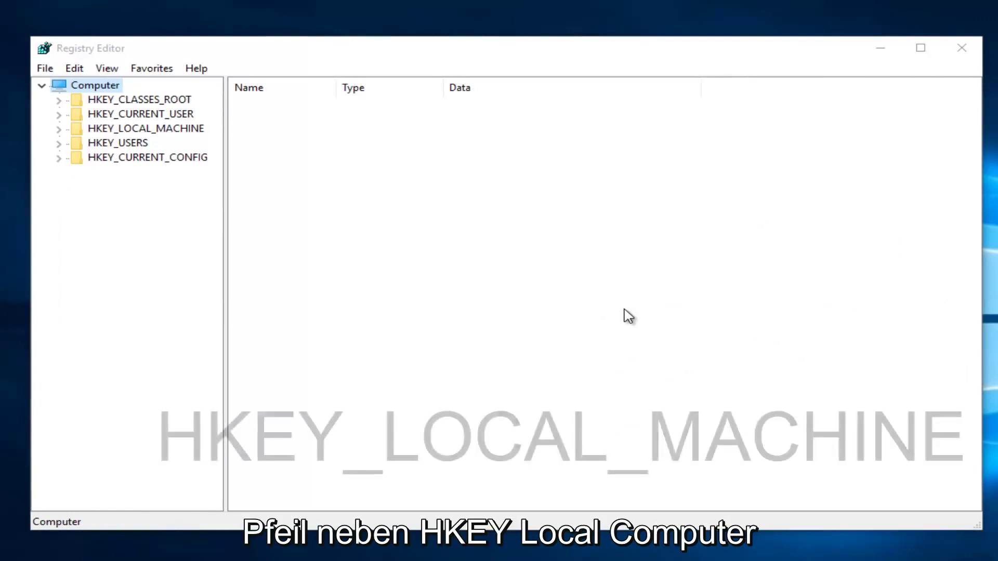
Navigate HKEY_LOCAL_MACHINE > SYSTEM > ControlSet001 > Services and select the Ndu key.
{"action": "left_click", "coordinate": [59, 129]}
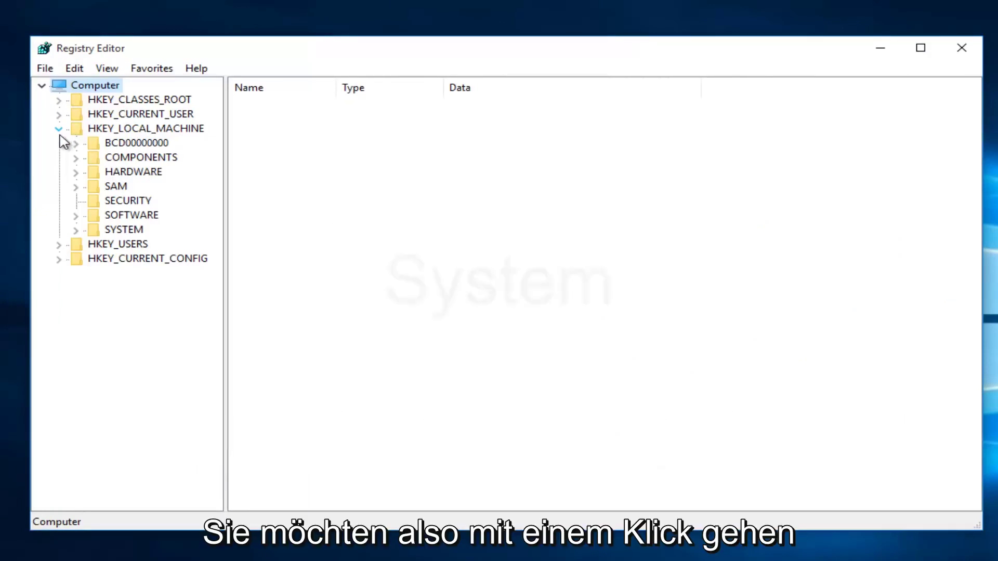
{"action": "left_click", "coordinate": [76, 231]}
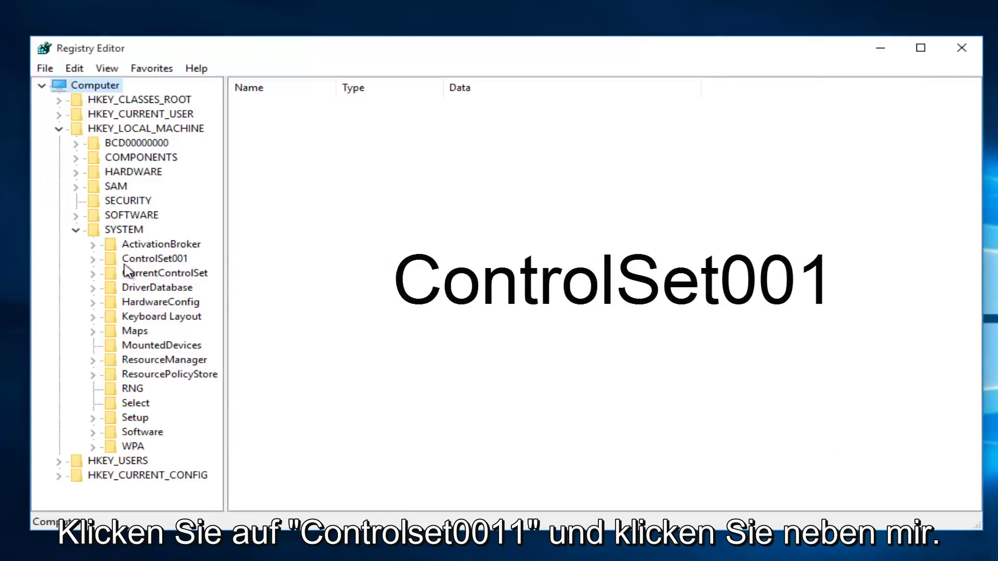
{"action": "left_click", "coordinate": [94, 260]}
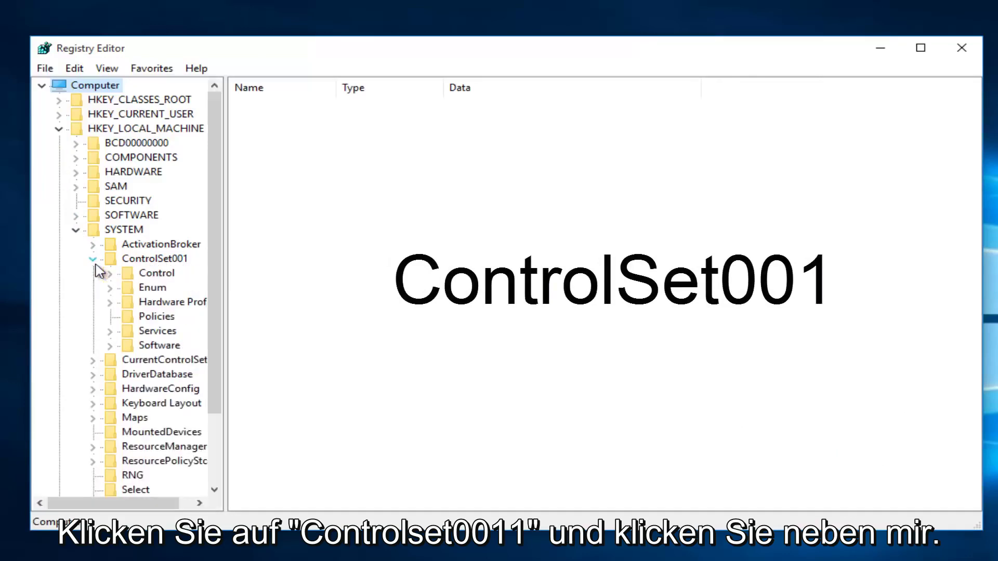
{"action": "left_click_drag", "start_coordinate": [225, 84], "coordinate": [363, 93]}
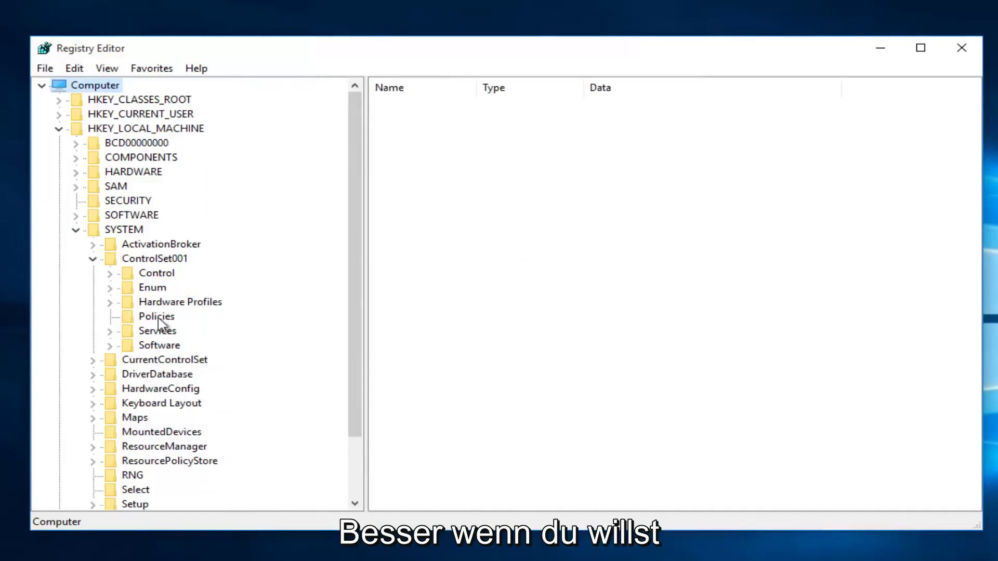
{"action": "left_click", "coordinate": [109, 333]}
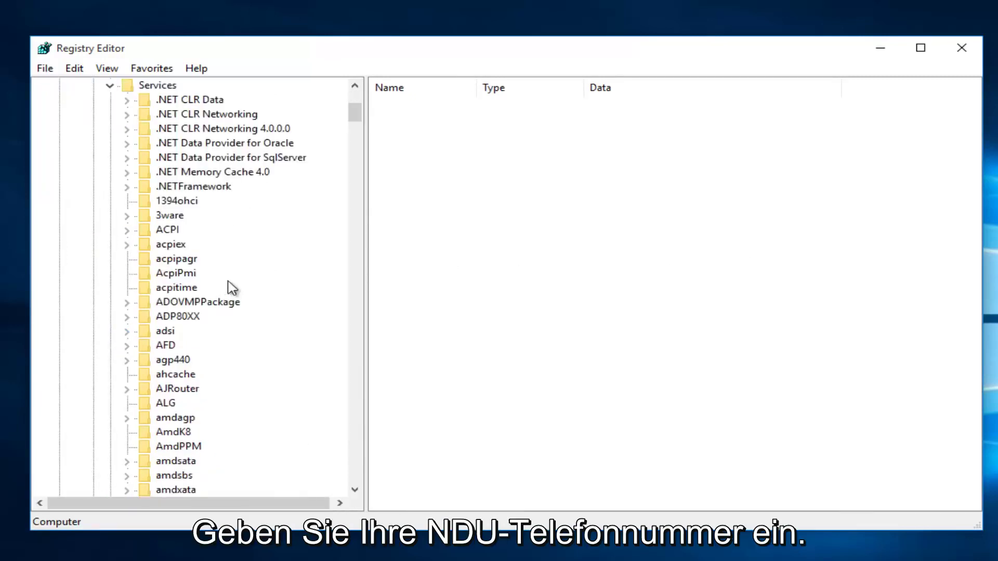
{"action": "left_click_drag", "start_coordinate": [356, 114], "coordinate": [332, 285]}
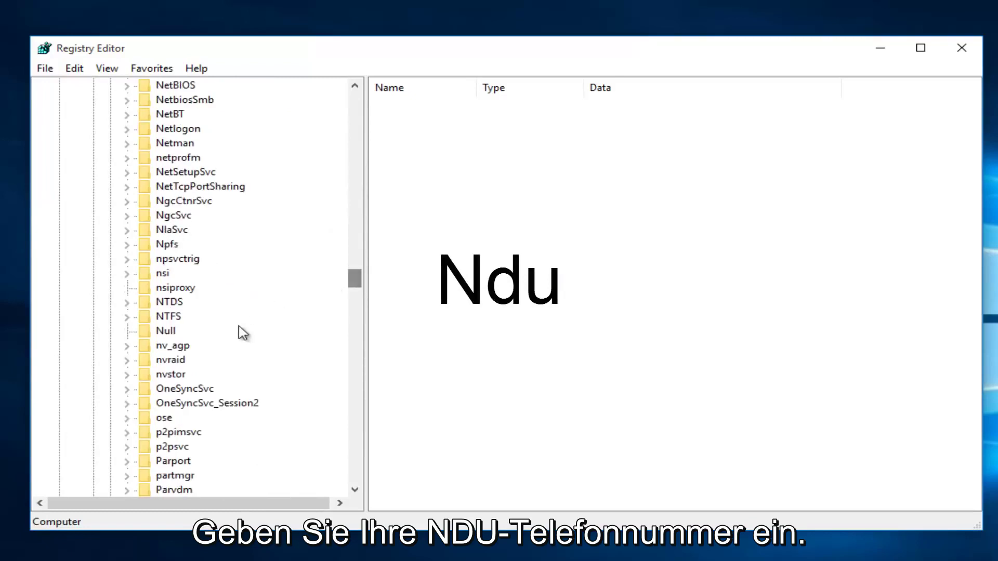
{"action": "scroll", "coordinate": [179, 239], "scroll_direction": "up", "scroll_amount": 5}
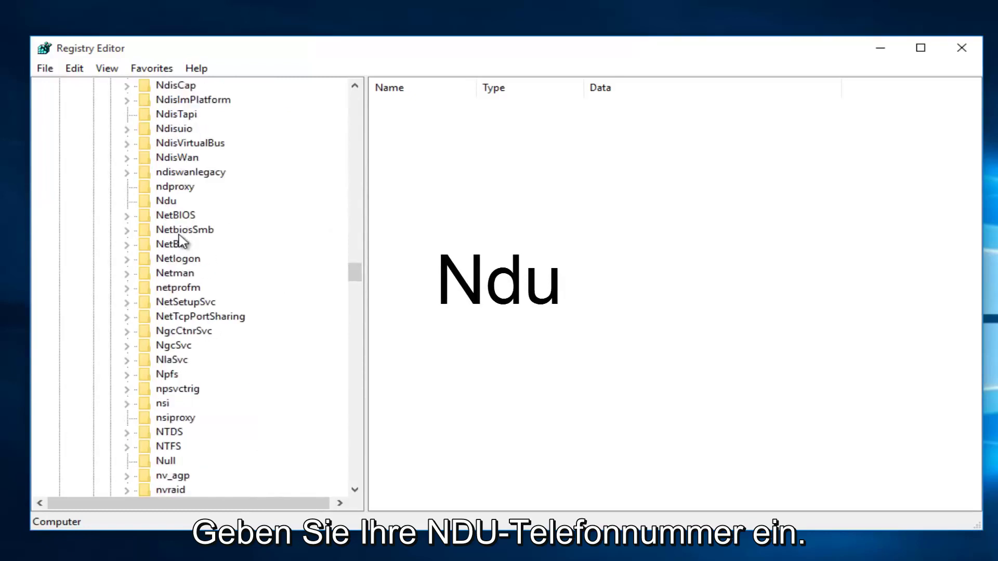
{"action": "scroll", "coordinate": [180, 238], "scroll_direction": "up", "scroll_amount": 1}
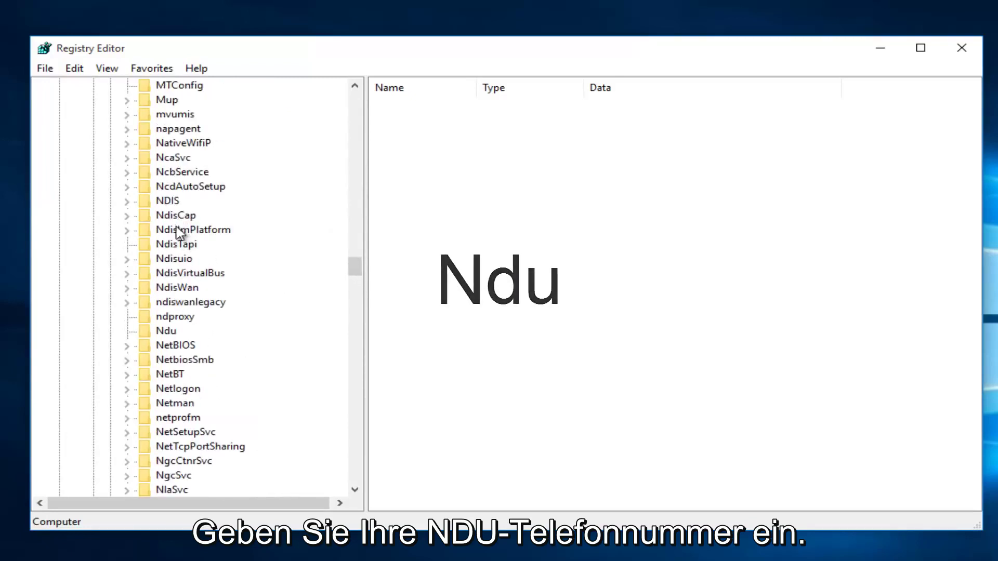
{"action": "left_click", "coordinate": [167, 331]}
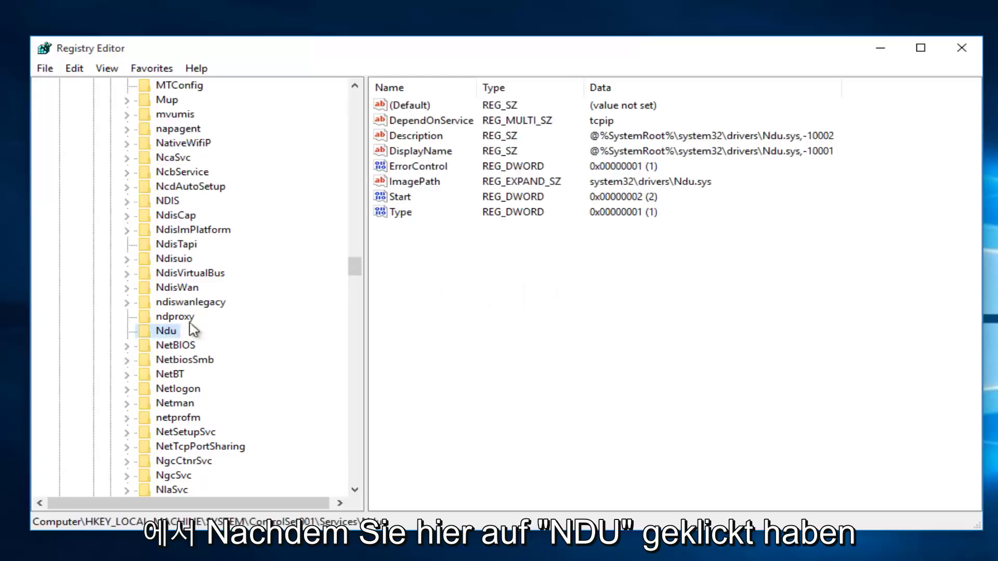
Edit Ndu's Start value, replacing value data 2 with 4.
{"action": "right_click", "coordinate": [401, 199]}
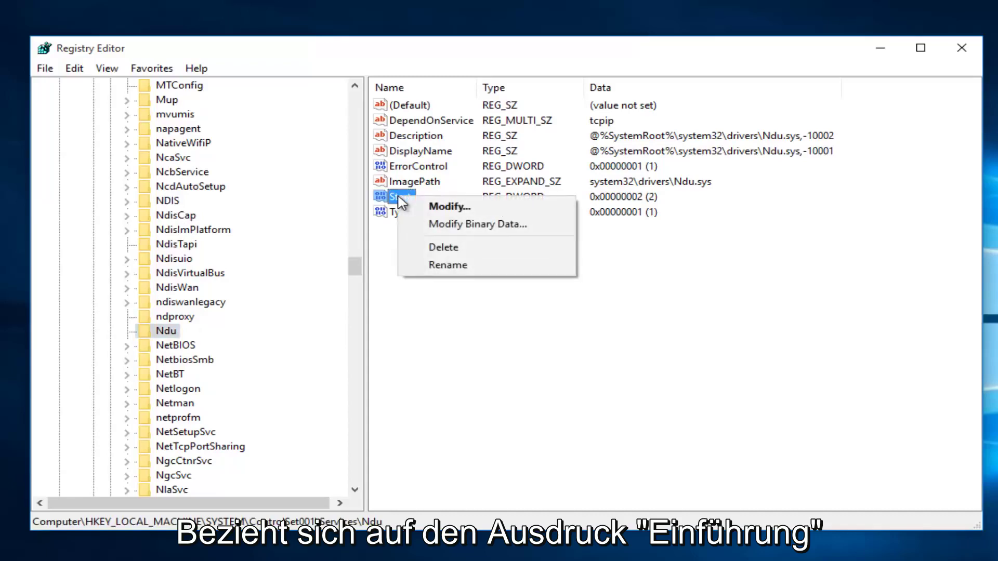
{"action": "left_click", "coordinate": [440, 206]}
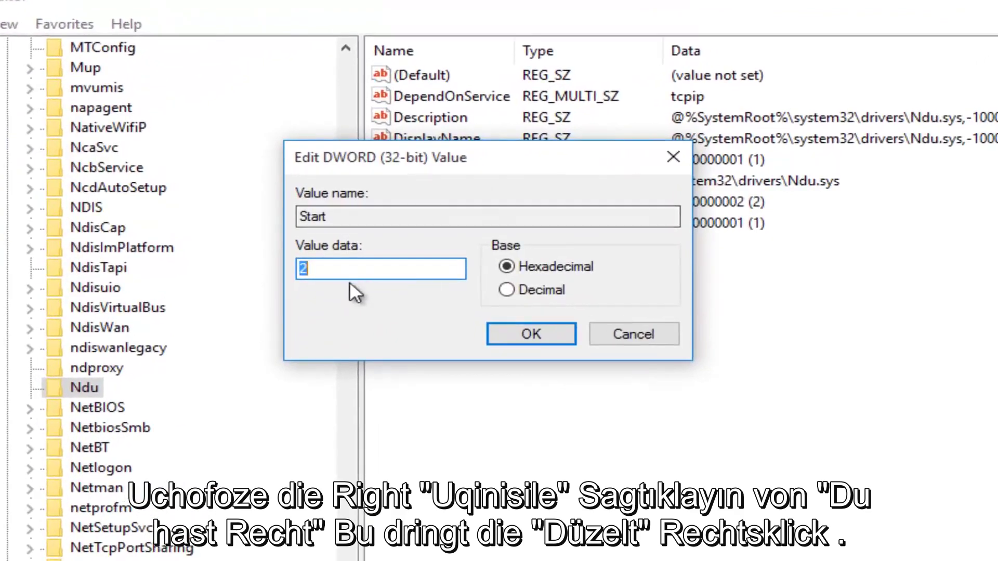
{"action": "left_click", "coordinate": [324, 271]}
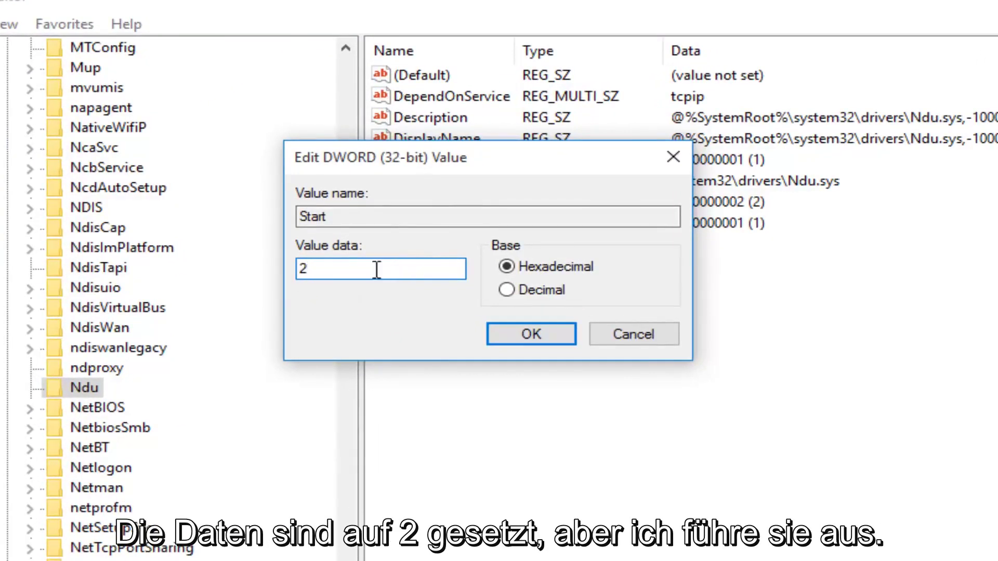
{"action": "left_click_drag", "start_coordinate": [377, 269], "coordinate": [189, 278]}
{"action": "type", "text": "4"}
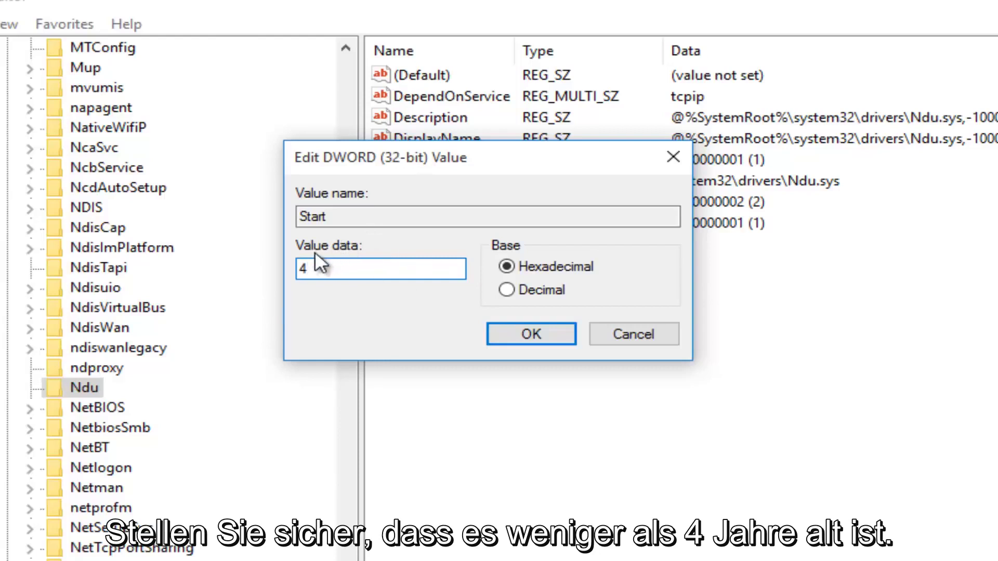
{"action": "left_click", "coordinate": [531, 333]}
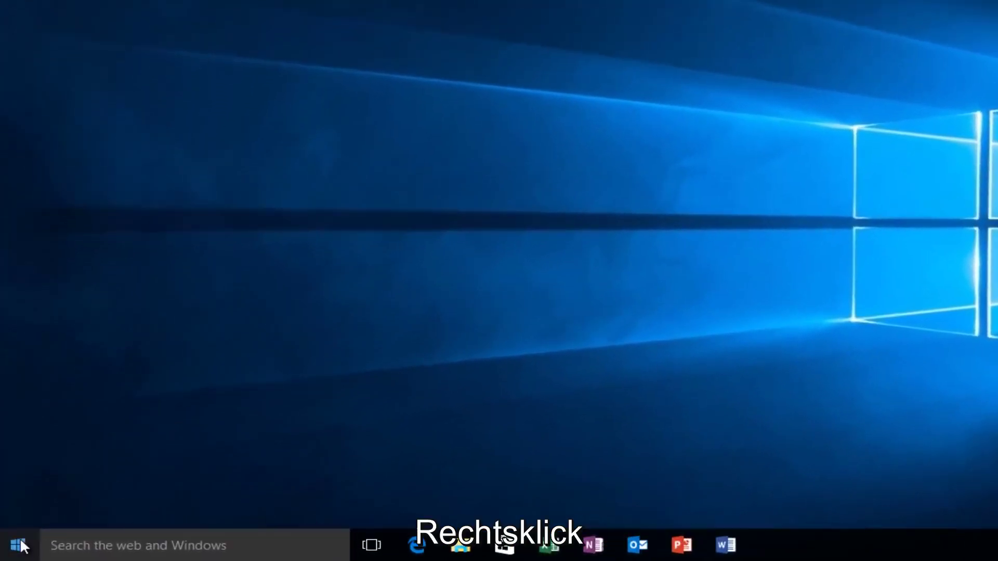
Run services.msc from the Run dialog on the Start button's menu.
{"action": "right_click", "coordinate": [20, 545]}
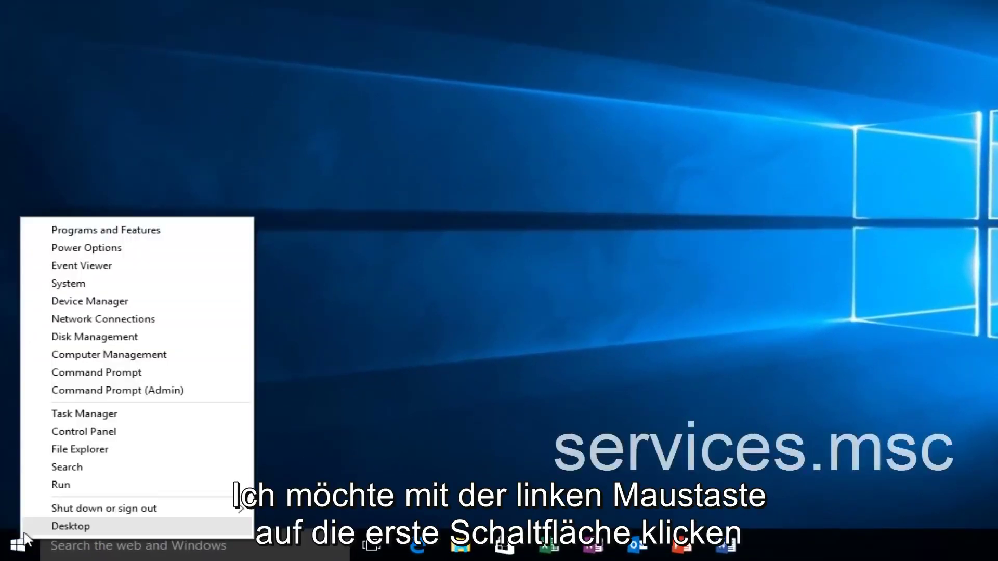
{"action": "left_click", "coordinate": [57, 486]}
{"action": "type", "text": "se"}
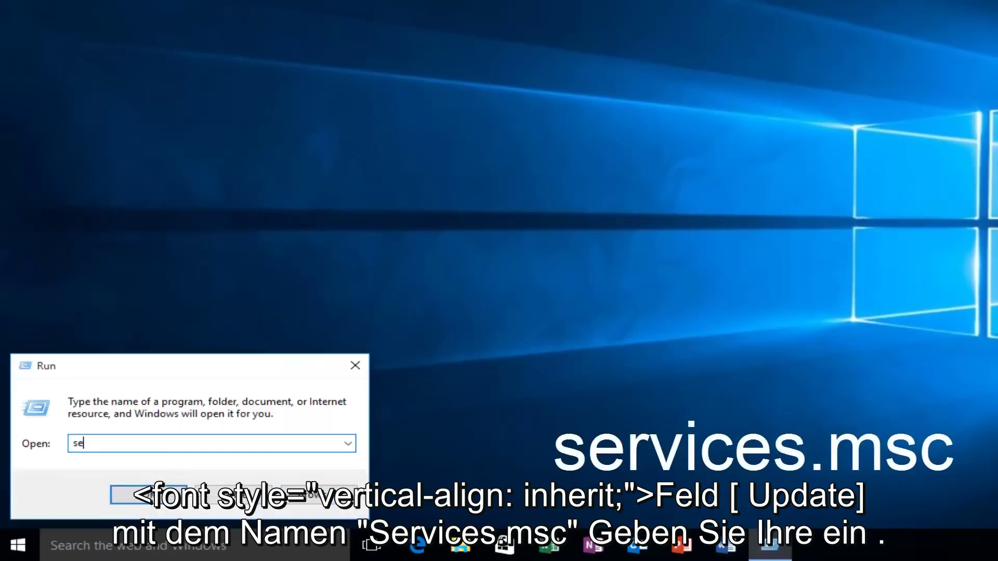
{"action": "type", "text": "rvices."}
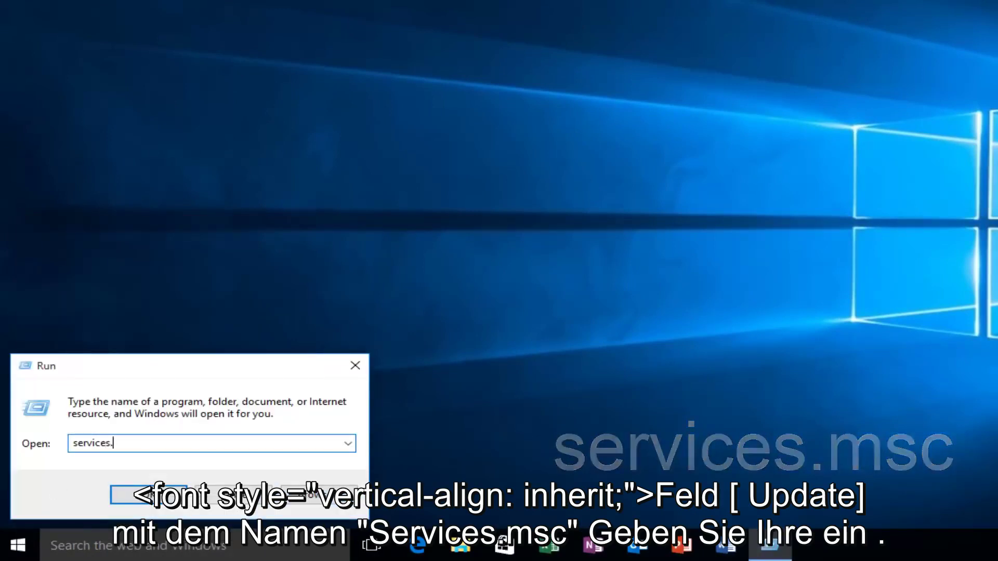
{"action": "type", "text": "msc"}
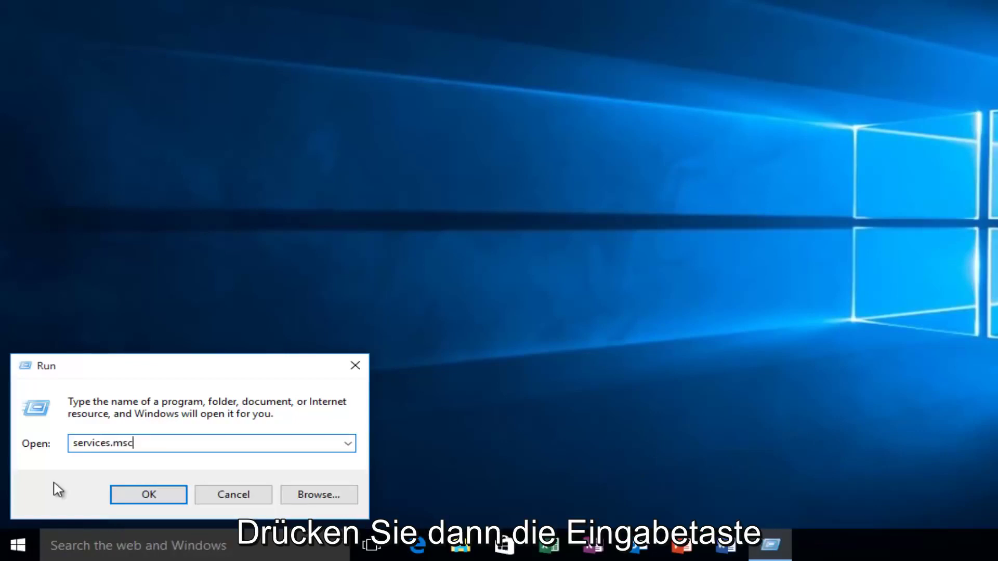
{"action": "key", "text": "Return"}
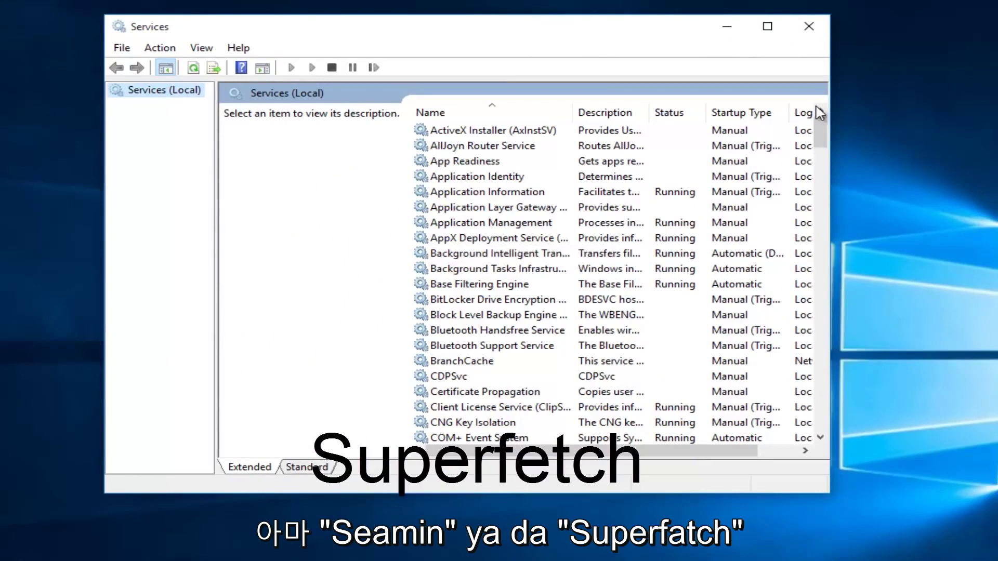
Find Superfetch in the services list and stop it.
{"action": "left_click_drag", "start_coordinate": [825, 176], "coordinate": [820, 322]}
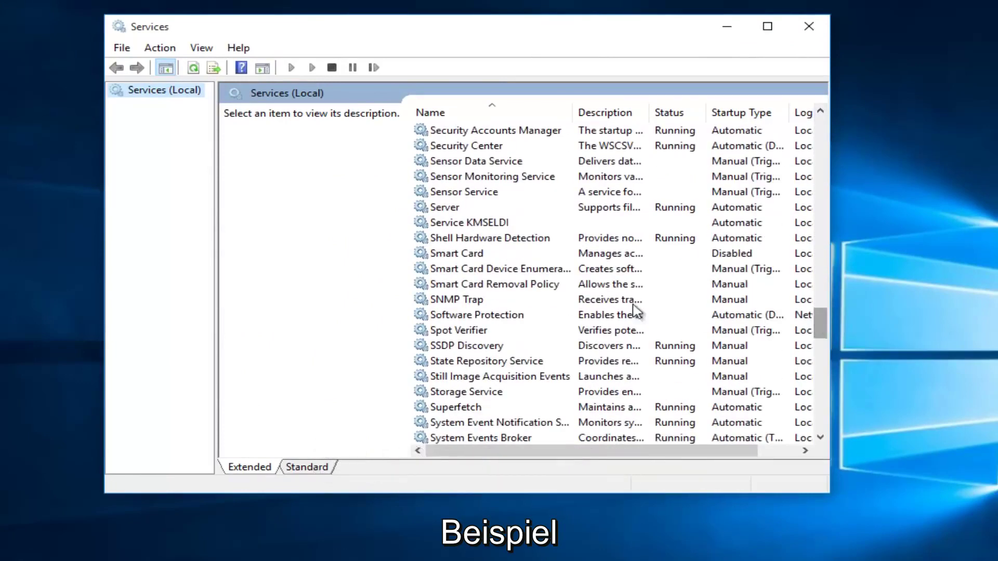
{"action": "scroll", "coordinate": [473, 257], "scroll_direction": "up", "scroll_amount": 3}
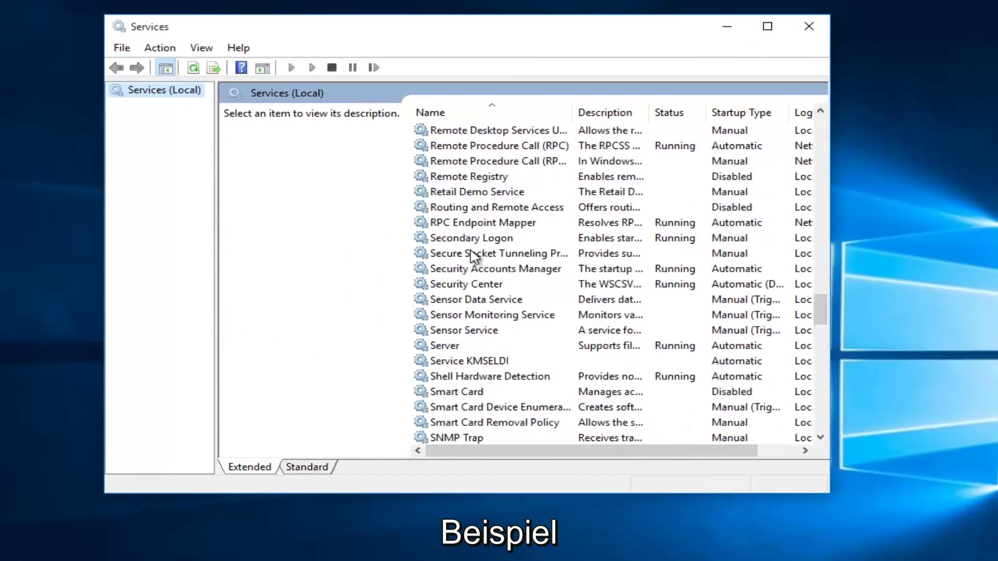
{"action": "scroll", "coordinate": [472, 258], "scroll_direction": "down", "scroll_amount": 3}
{"action": "scroll", "coordinate": [474, 256], "scroll_direction": "down", "scroll_amount": 1}
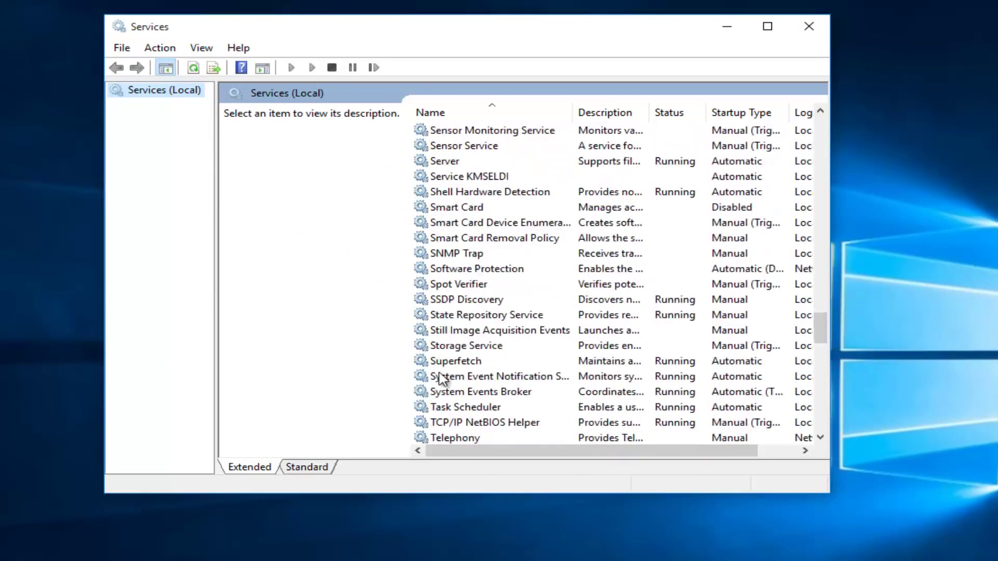
{"action": "left_click", "coordinate": [461, 363]}
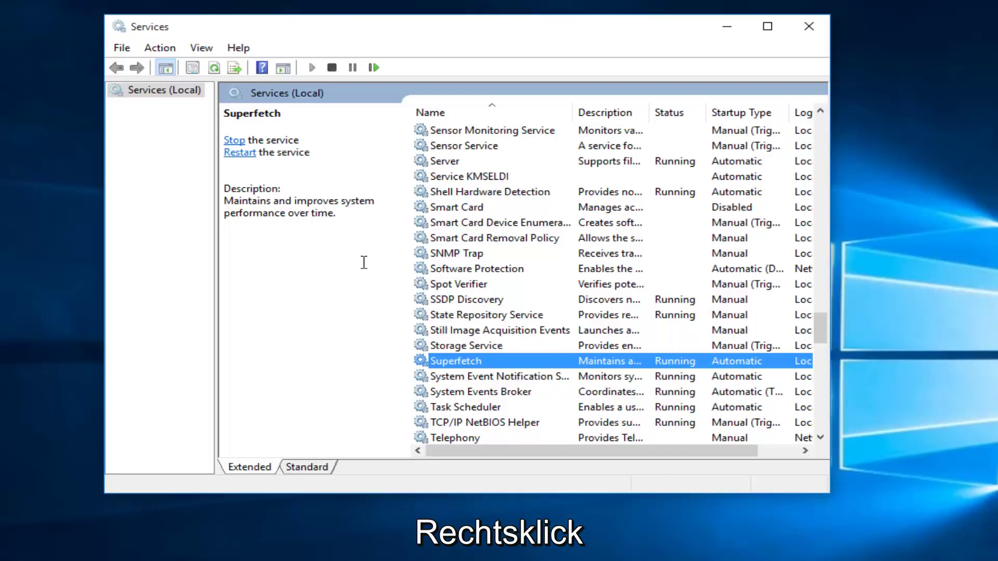
{"action": "right_click", "coordinate": [457, 365]}
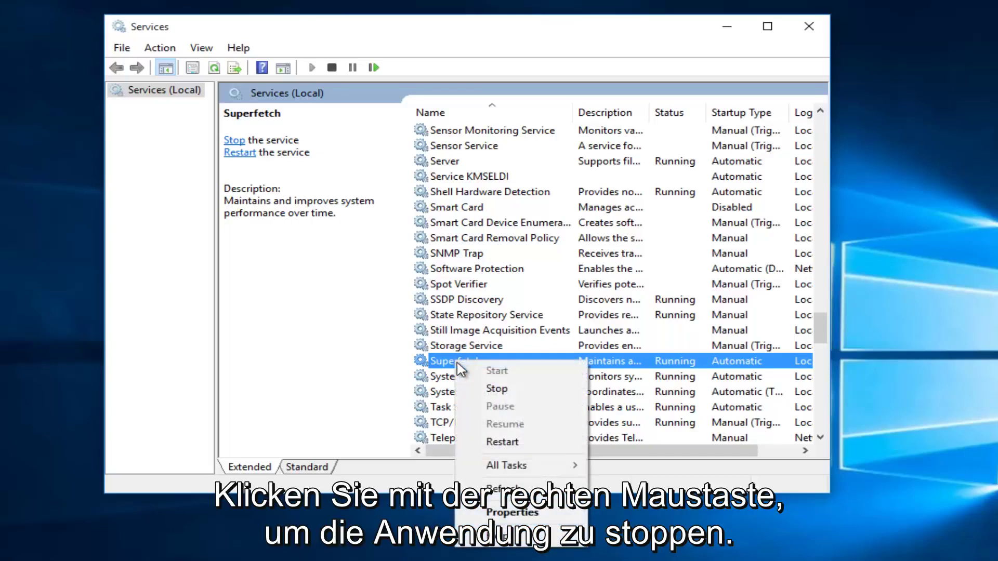
{"action": "left_click", "coordinate": [500, 392]}
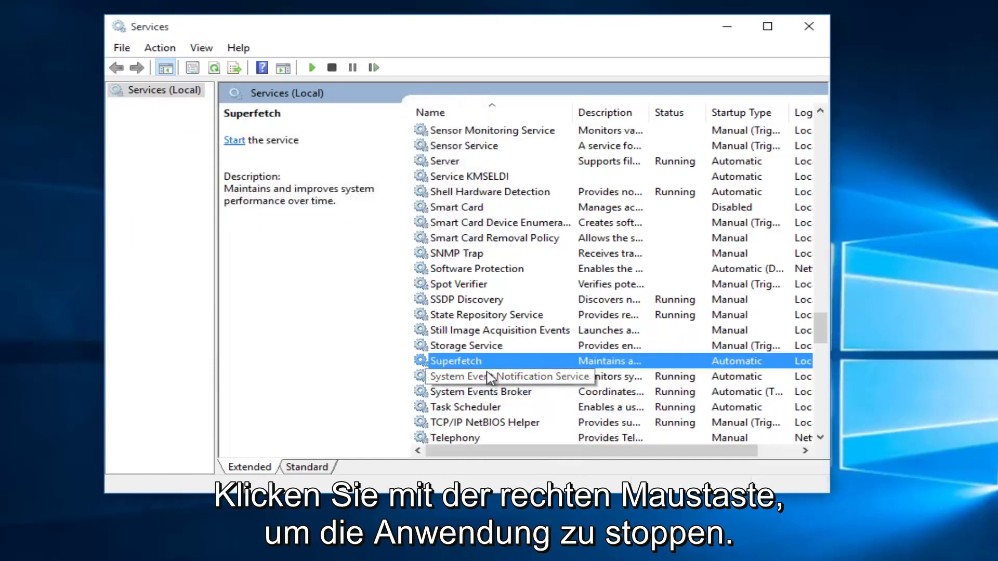
In Superfetch's properties, set Startup type to Disabled, apply, and close.
{"action": "double_click", "coordinate": [456, 363]}
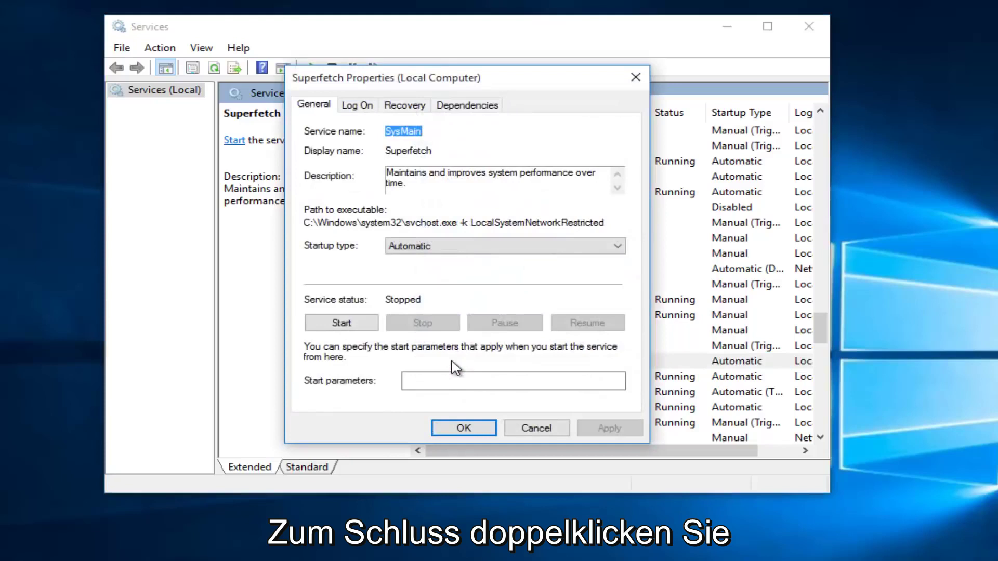
{"action": "left_click", "coordinate": [621, 249]}
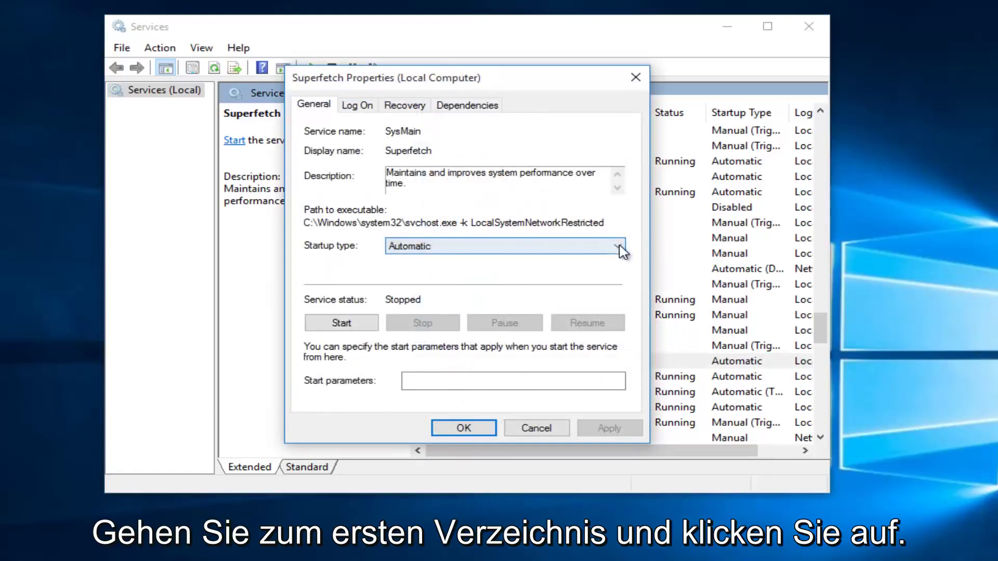
{"action": "left_click", "coordinate": [439, 250]}
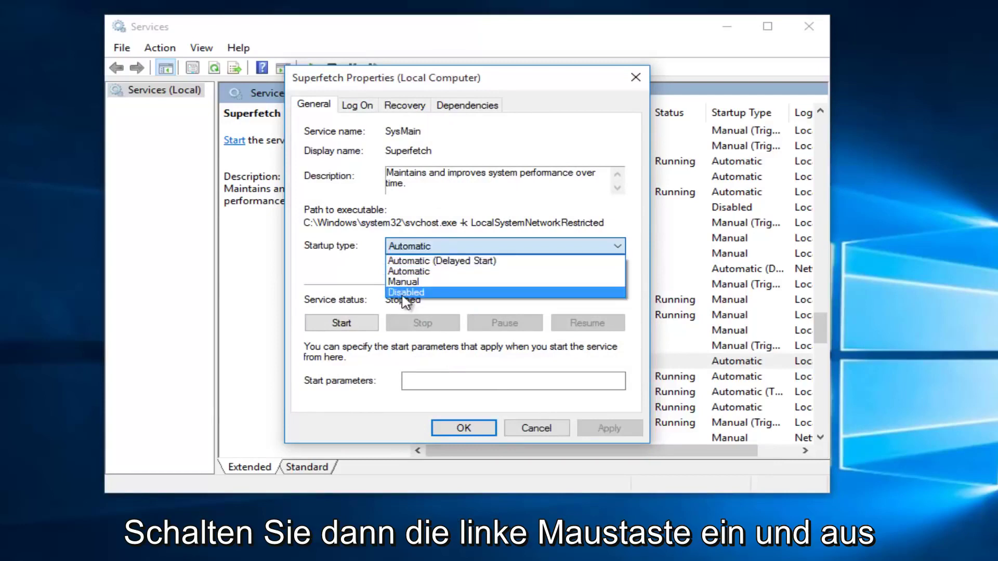
{"action": "left_click", "coordinate": [404, 293]}
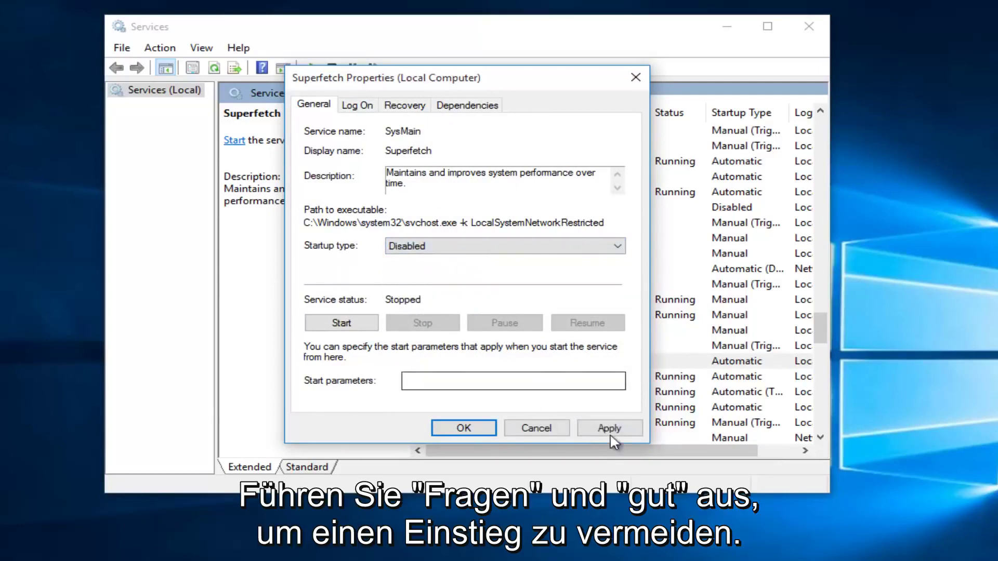
{"action": "left_click", "coordinate": [611, 436]}
{"action": "left_click", "coordinate": [471, 429]}
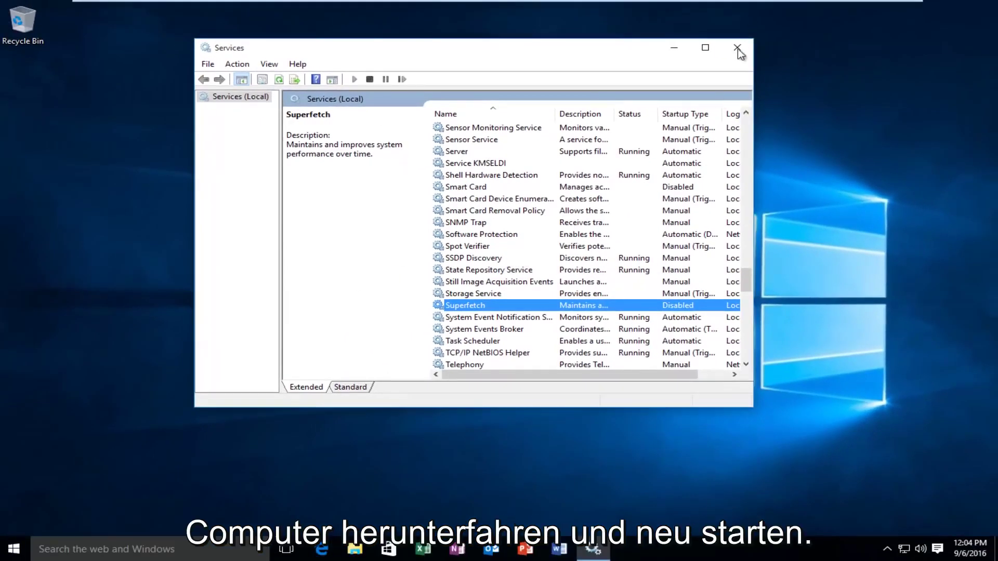
Close the Services console window.
{"action": "left_click", "coordinate": [737, 49]}
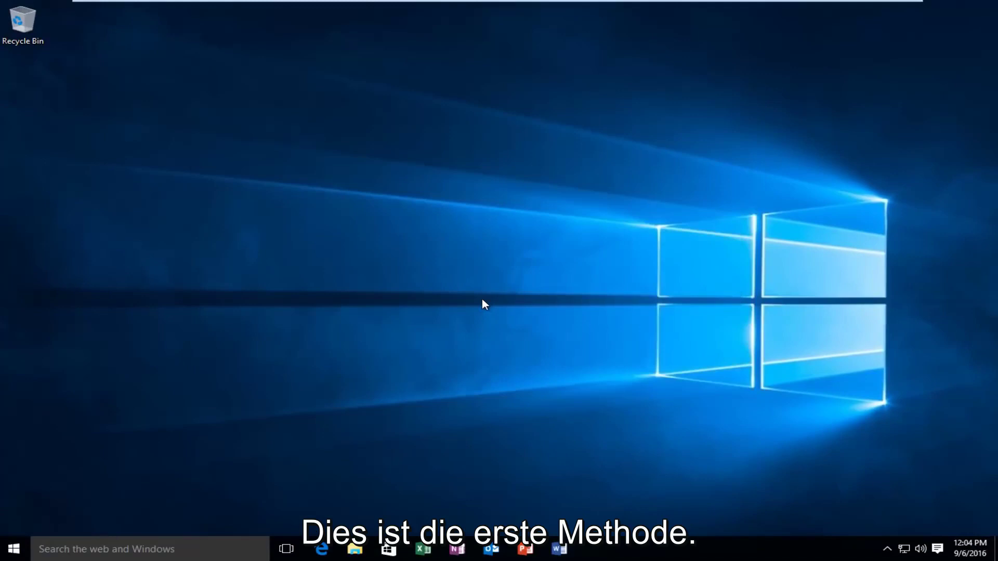